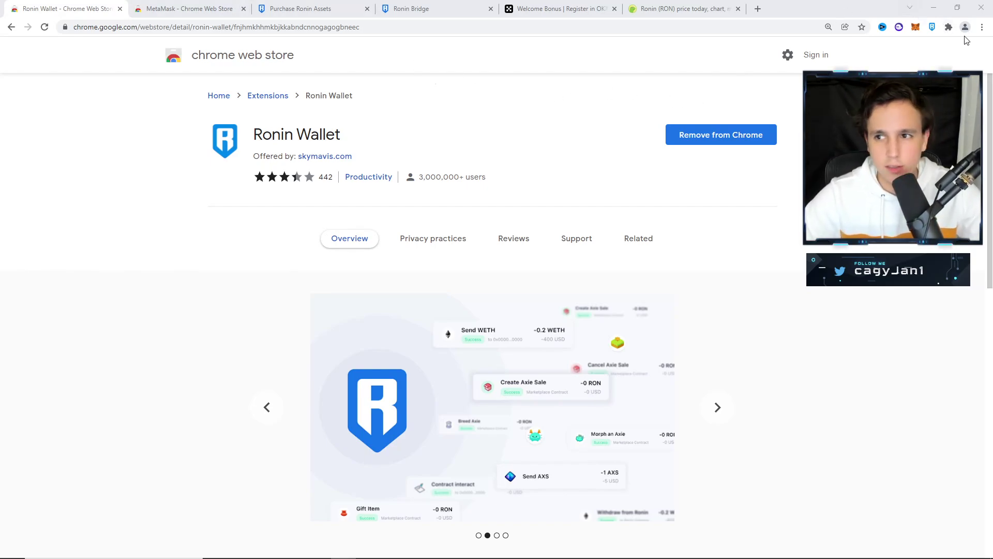
Glance at the MetaMask store listing, then open Ronin Wallet showing 0 RON and 0.0037 AXS
click(184, 8)
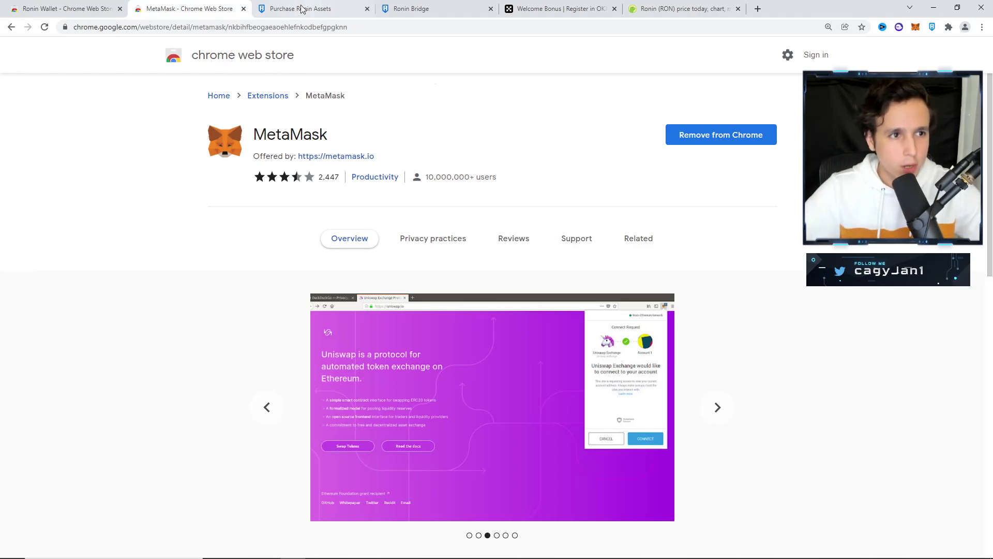
click(106, 8)
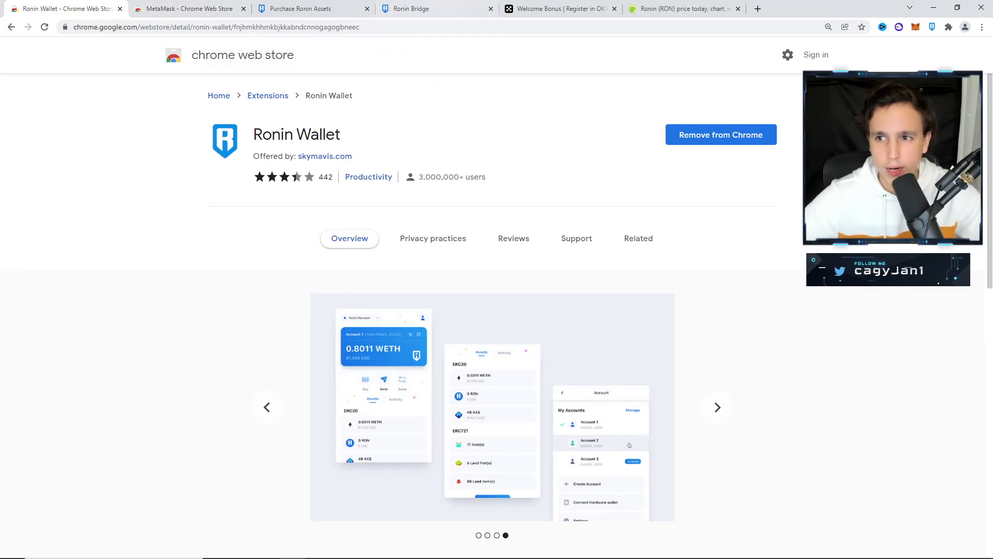
click(932, 29)
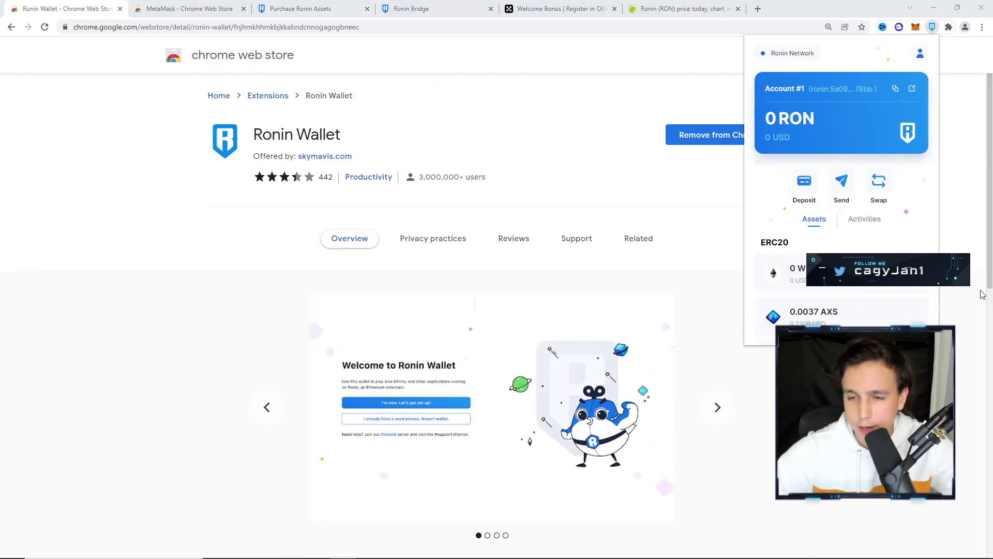
From Ronin Wallet's Deposit options, continue to purchasing assets, reaching the Katana RON swap page
click(805, 187)
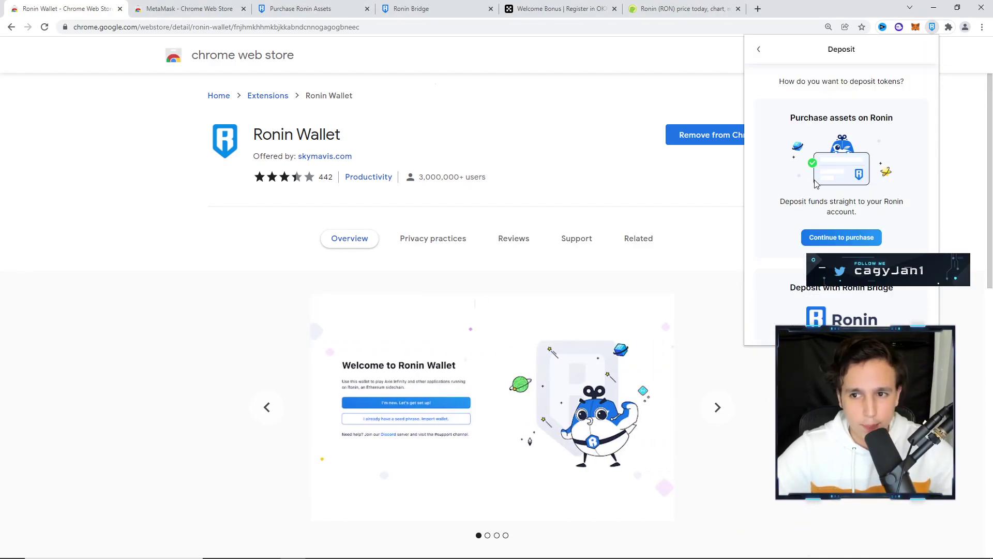
scroll(833, 223, down, 2)
scroll(832, 222, up, 2)
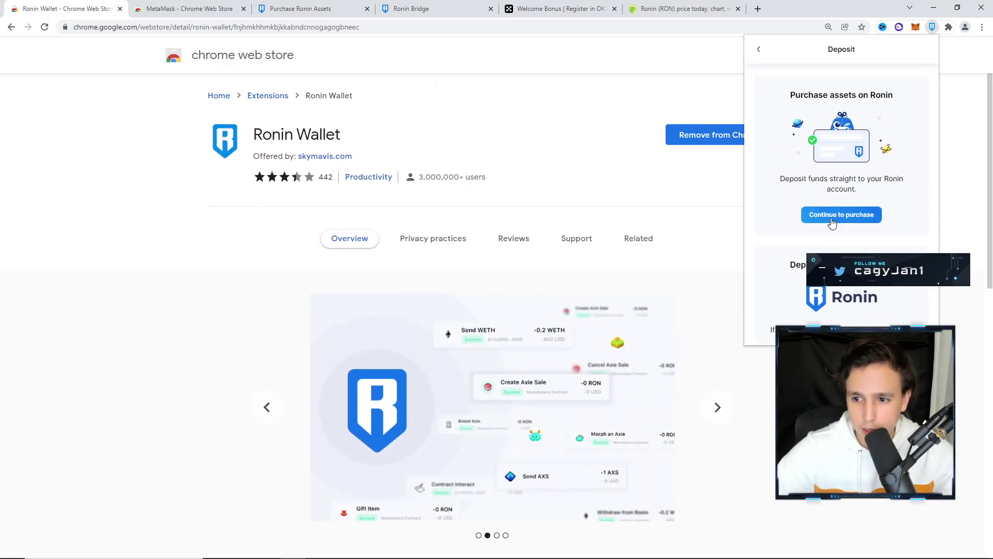
click(840, 220)
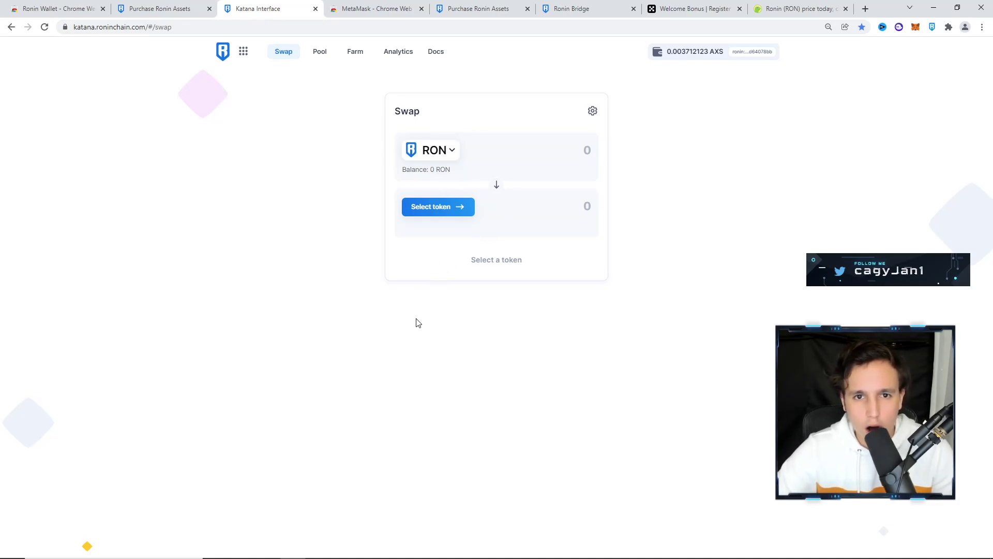
Flip the Katana pair to receive RON, pay with WETH, and enter 1 WETH for 1252.88 RON
click(496, 188)
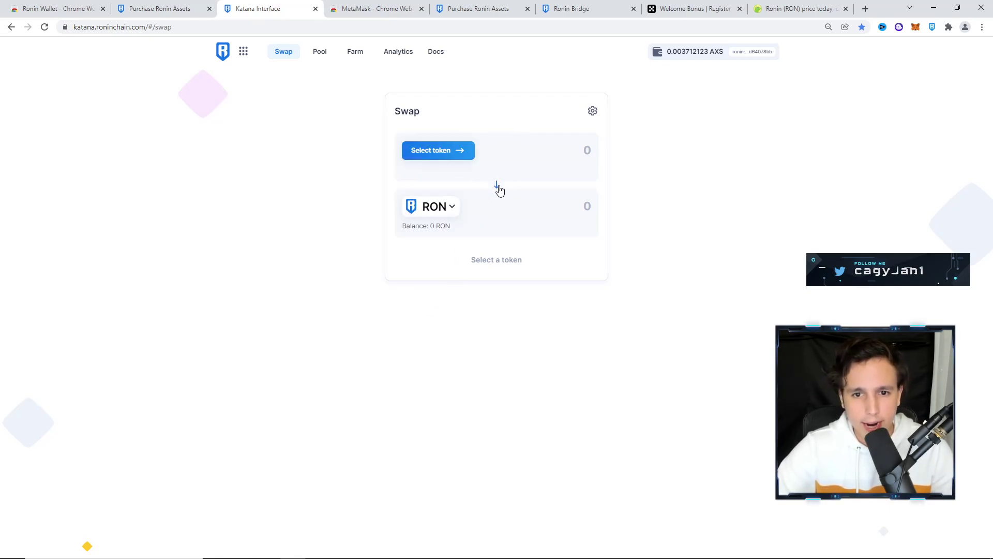
click(465, 160)
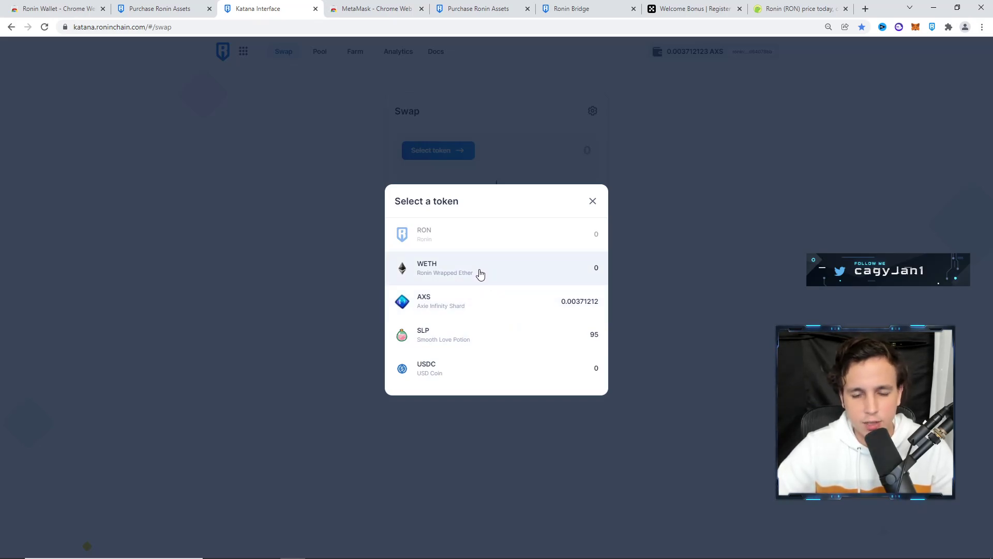
click(532, 270)
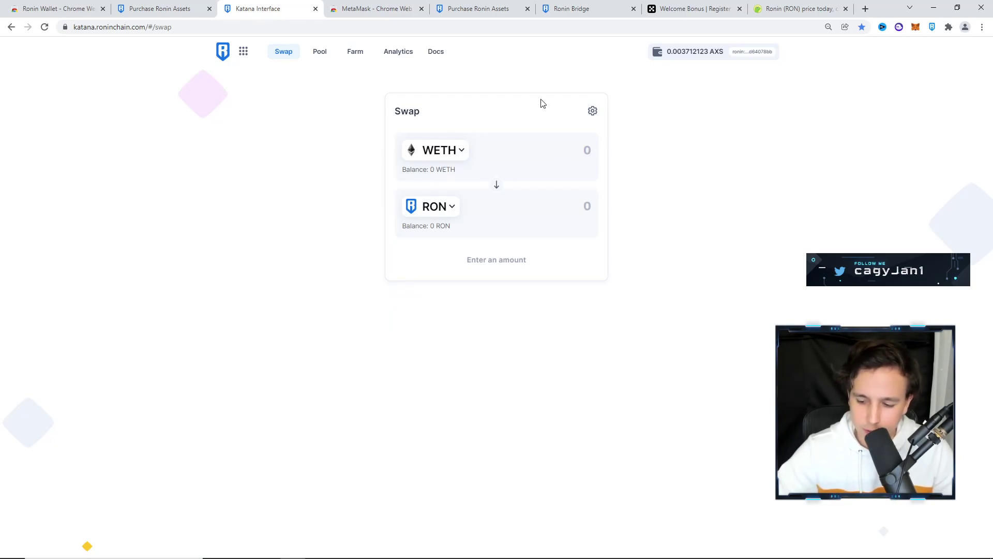
text(1)
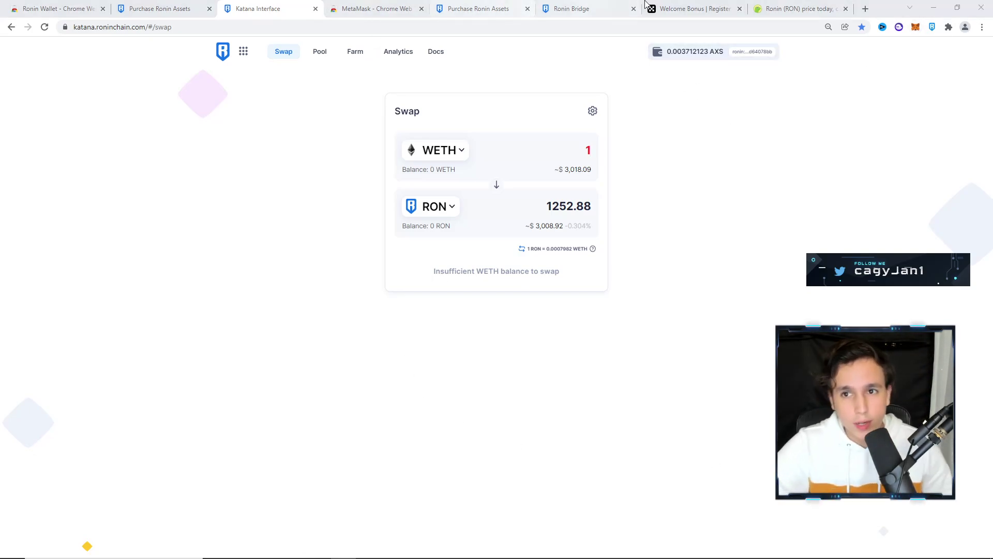
View the OKX sign-up page, copy the Ronin wallet address, then go to CoinGecko's RON page
click(698, 6)
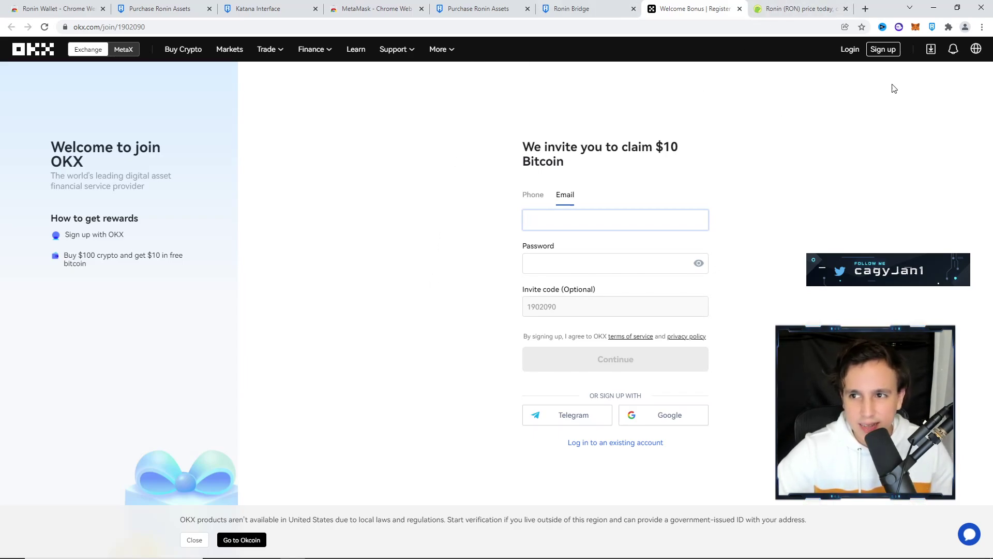
click(933, 27)
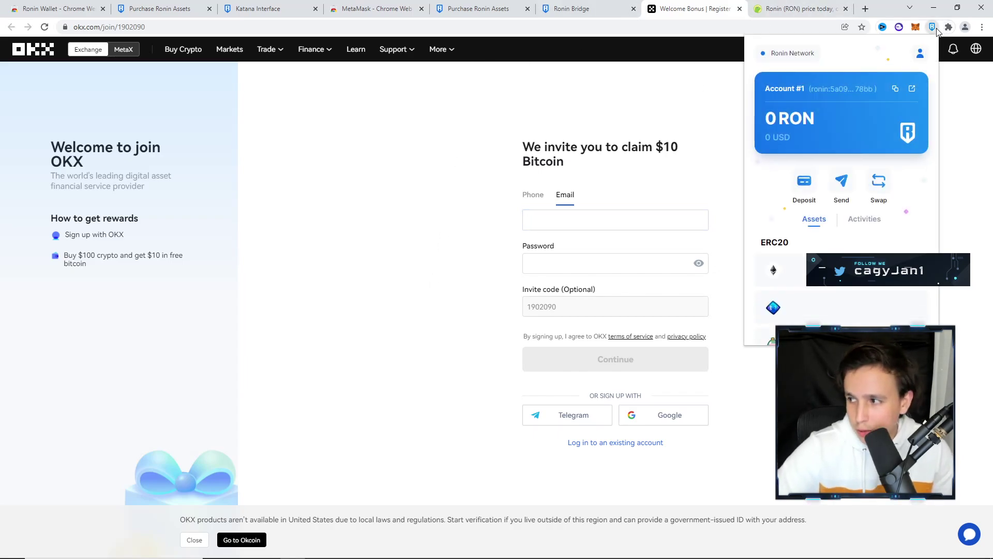
click(896, 90)
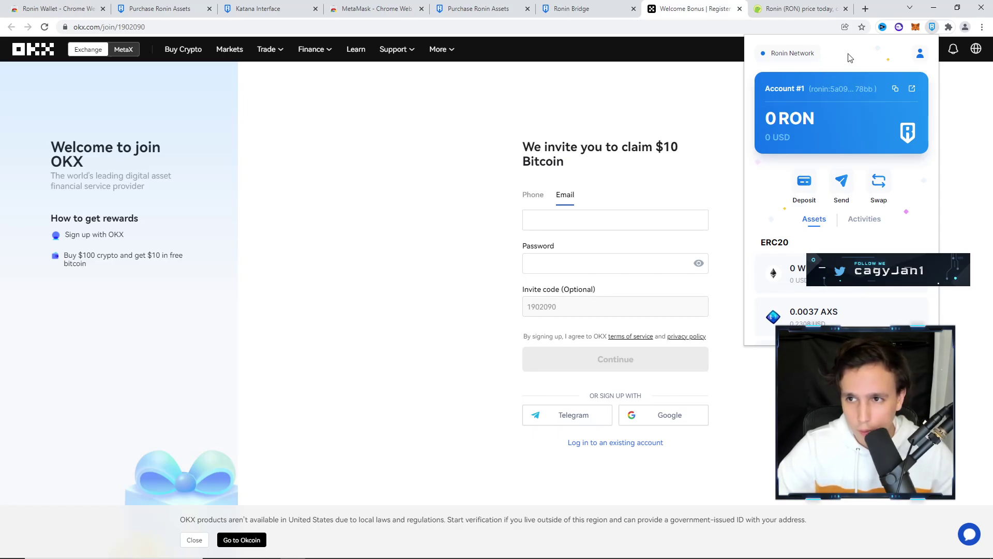
click(797, 9)
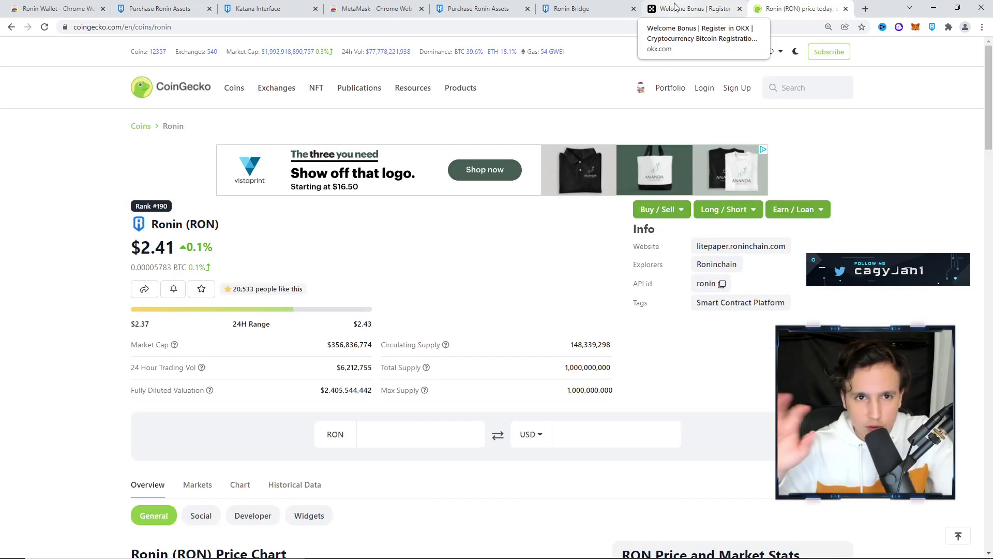
Switch to the Ronin Bridge tab showing the Ethereum-to-Ronin Deposit form
click(574, 8)
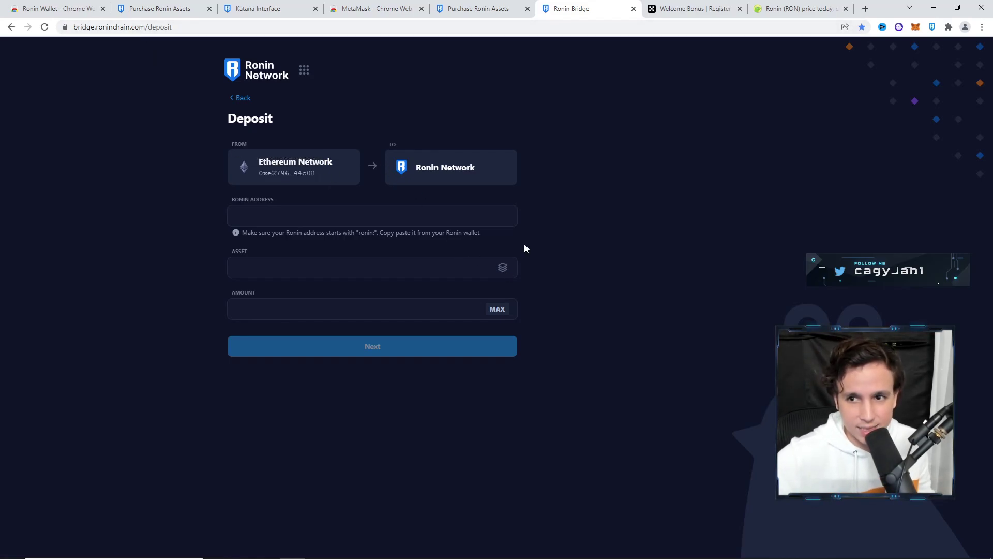
Check the 0.5524 ETH MetaMask balance, then choose ETH as the deposit asset with amount .25
click(916, 28)
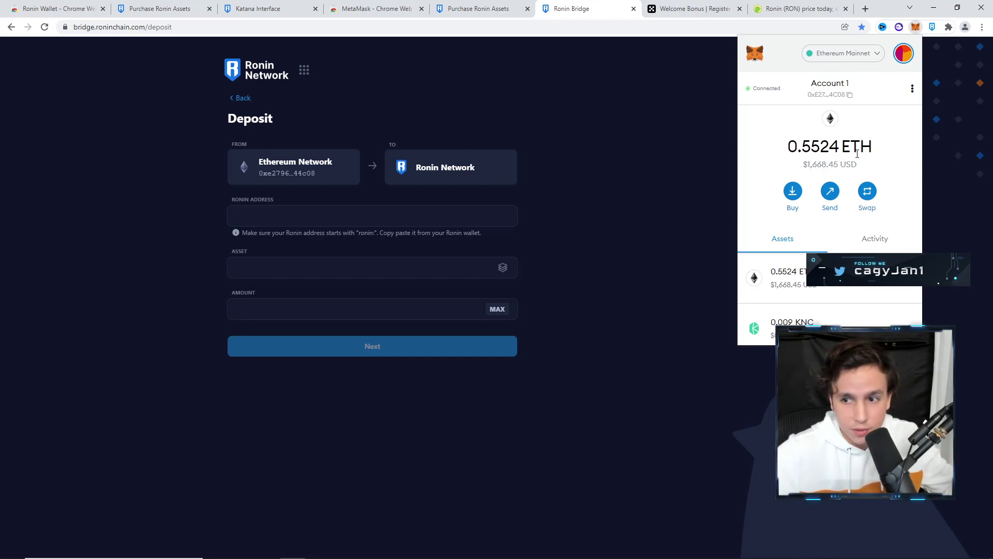
click(918, 26)
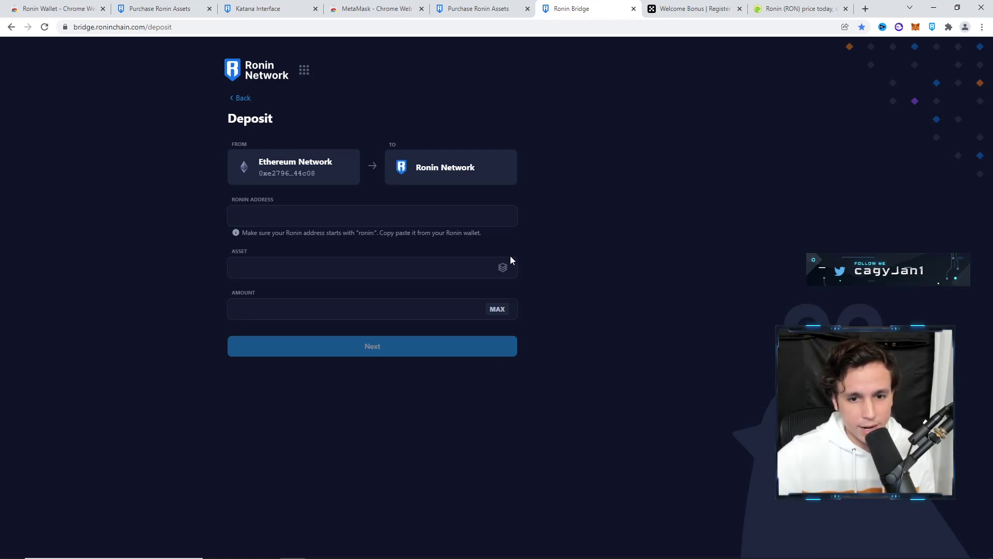
click(501, 267)
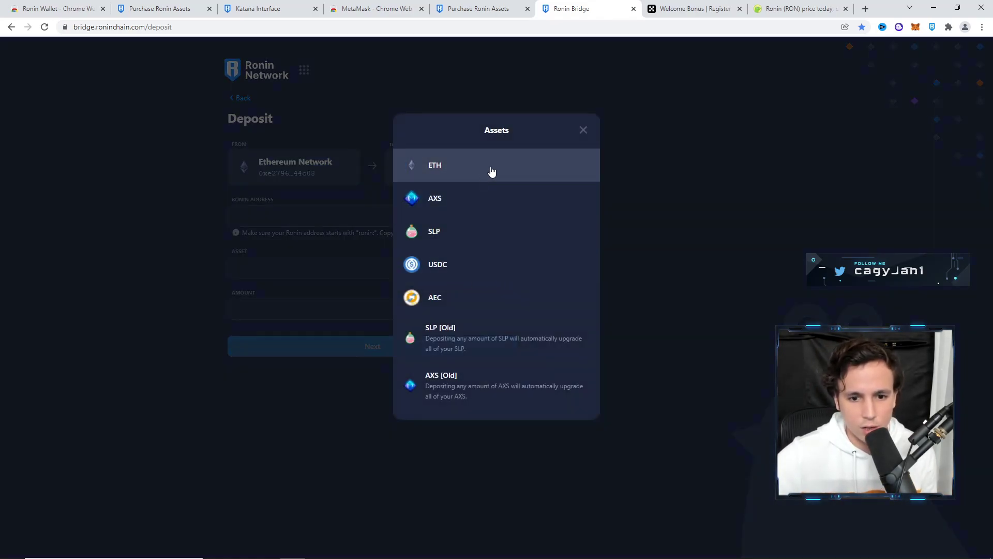
click(492, 171)
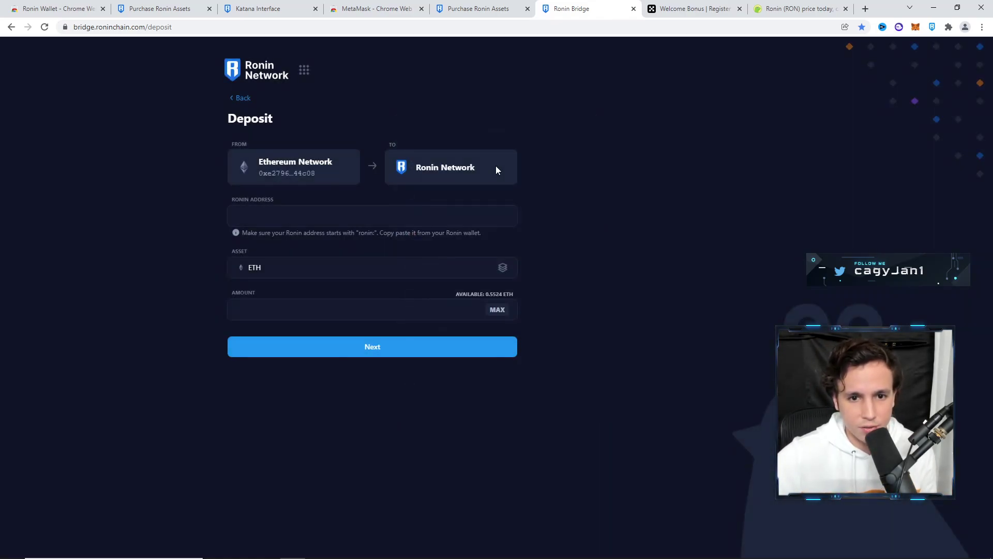
click(436, 310)
text(.25)
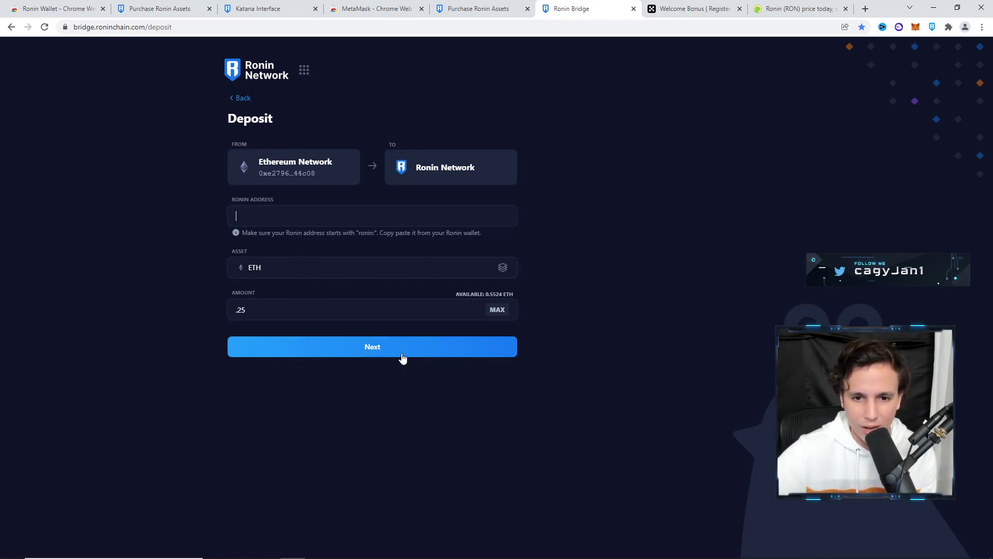
click(932, 27)
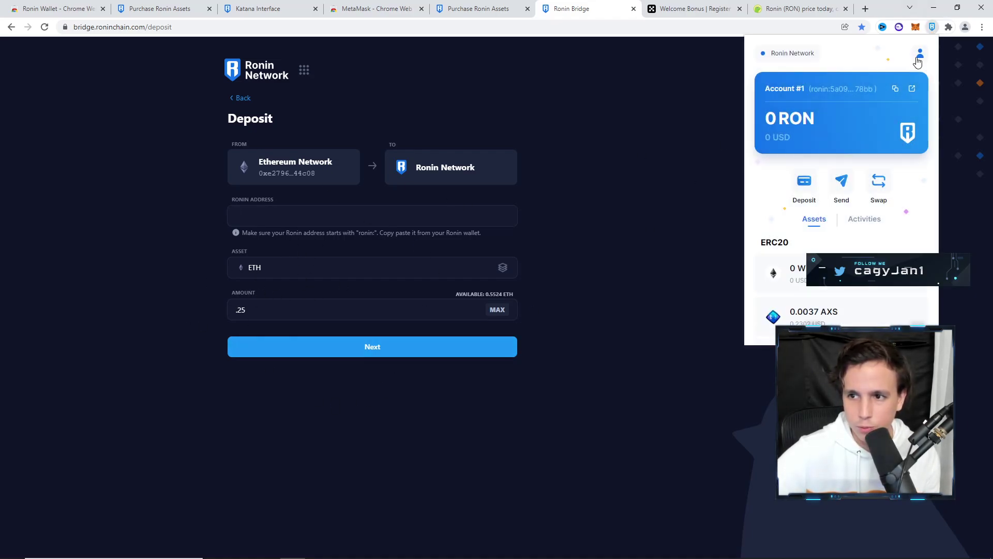
click(895, 91)
right_click(341, 216)
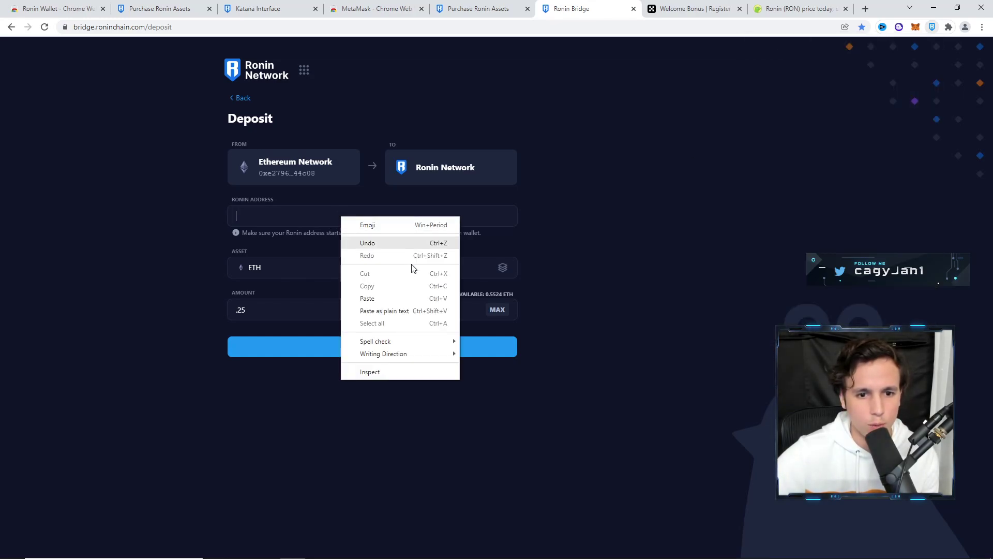
click(705, 210)
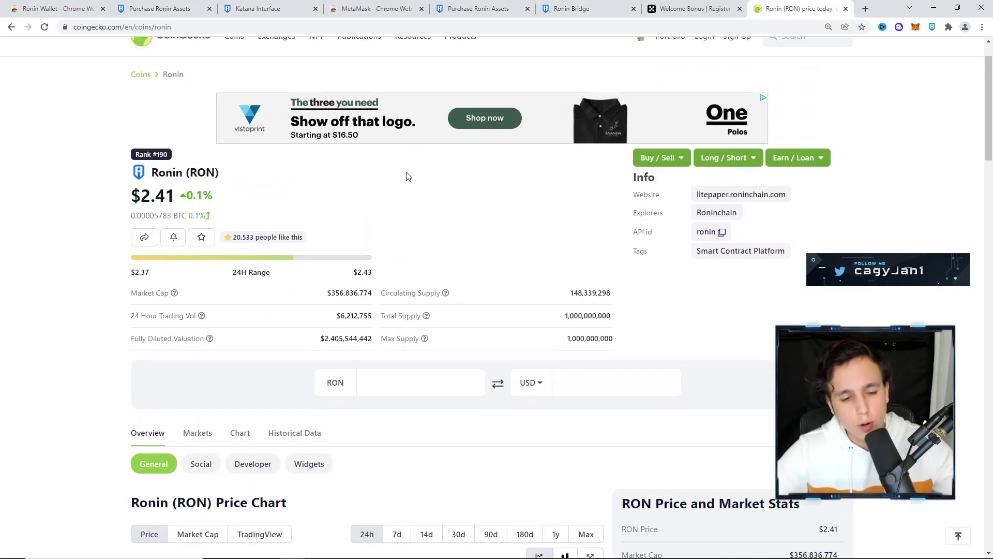
scroll(461, 237, down, 15)
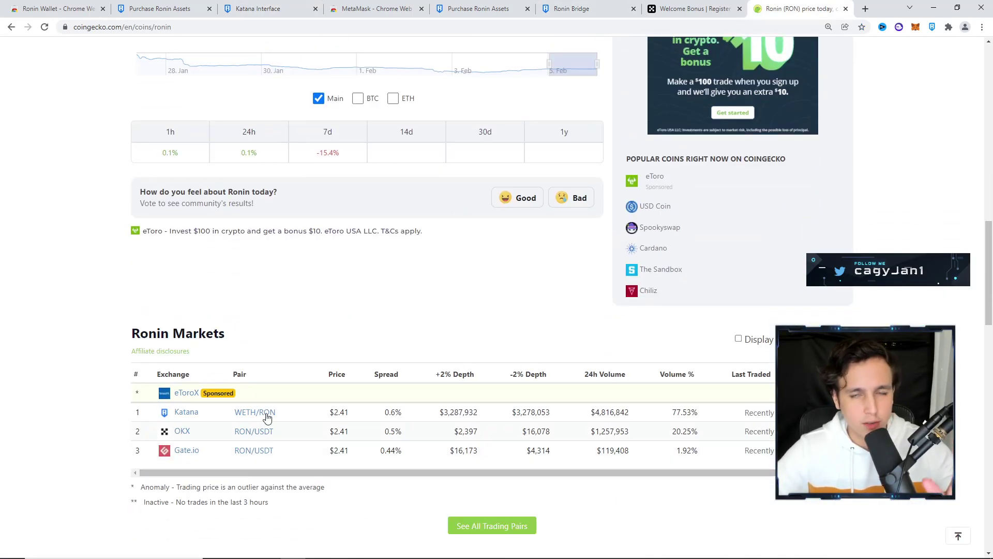
scroll(269, 416, up, 9)
scroll(293, 391, up, 8)
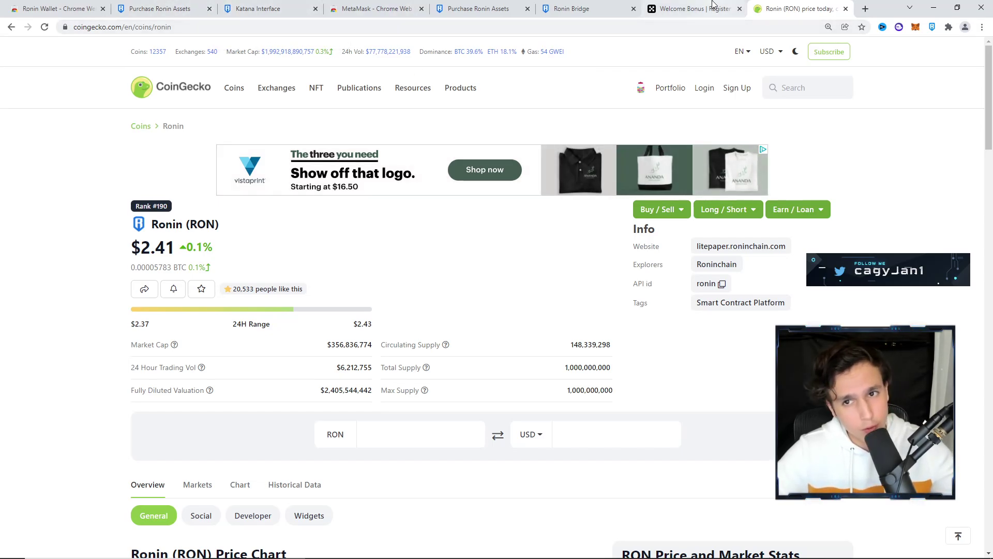
On the Purchase Ronin Assets page, start a Ramp purchase of Ronin WETH: 100 USD for 0.0321 WETH
click(571, 9)
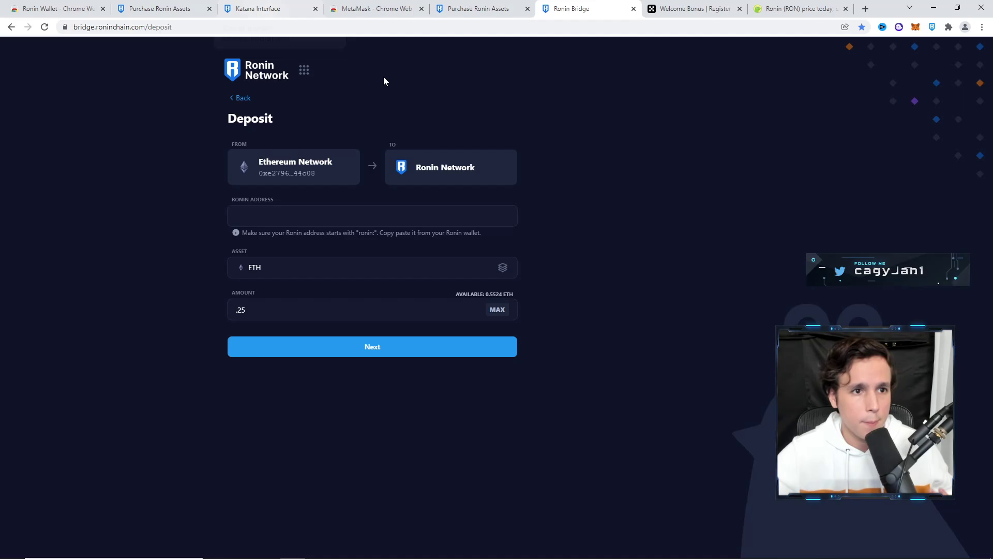
click(185, 6)
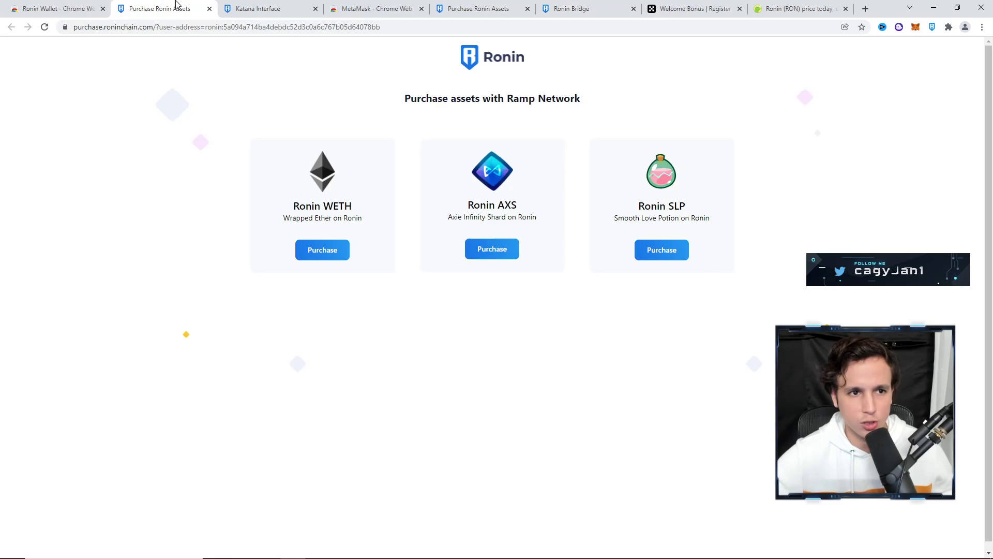
click(348, 252)
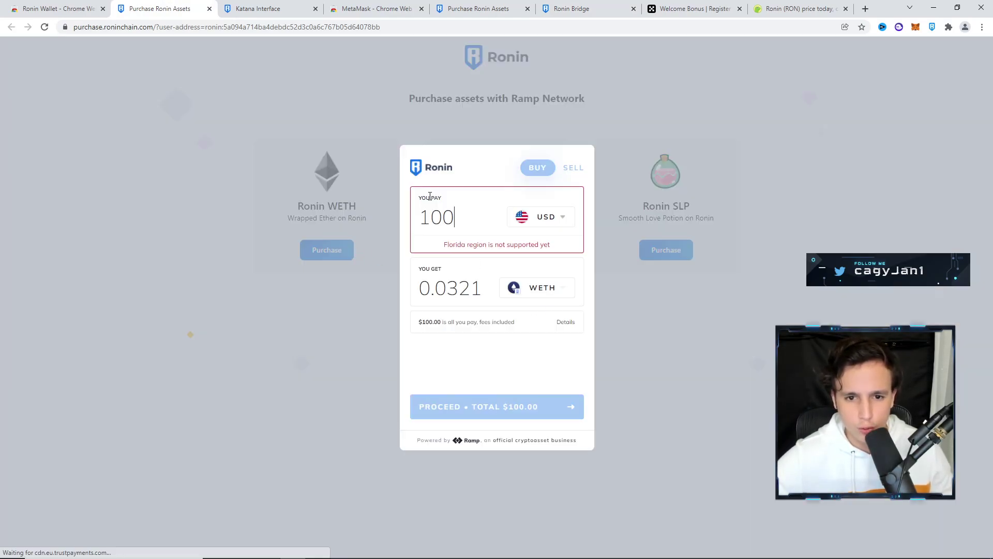